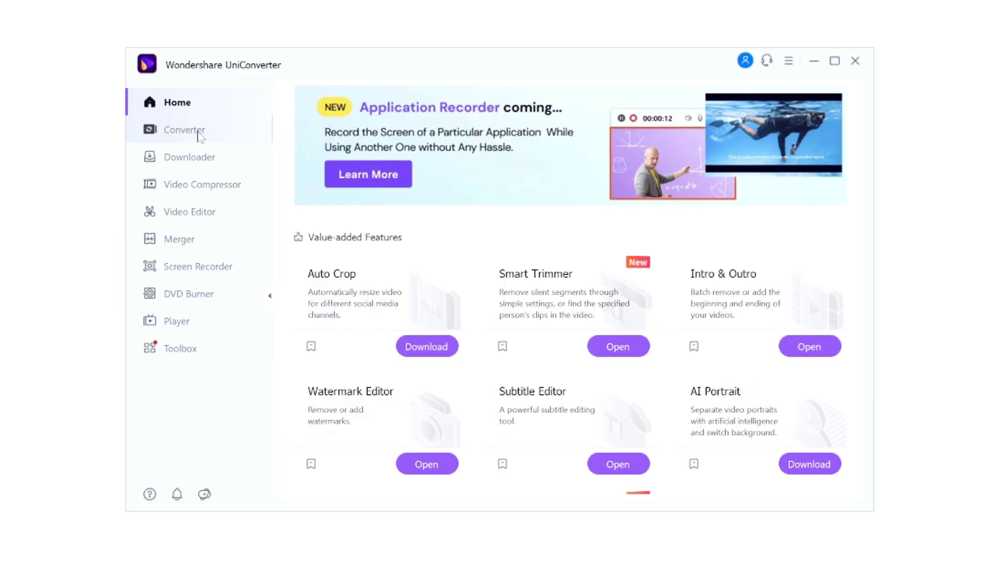
Step: Open the Converter holding the stream overlay MP4 (1920*1080, 474.48 MB), currently targeting WAV
{"action": "left_click", "coordinate": [201, 135]}
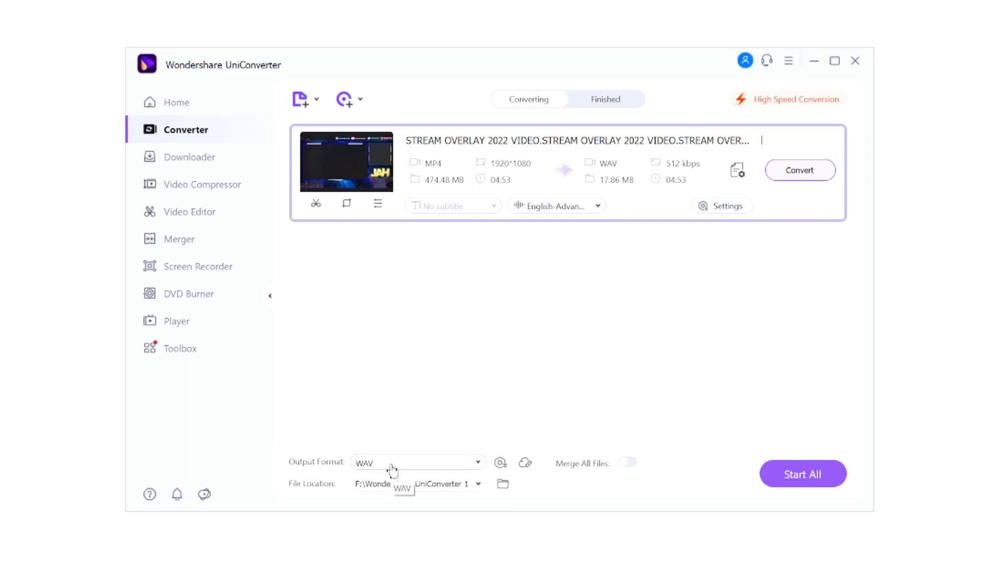
Step: Set the stream overlay video's output format to MOV HD 1080P, about 353.28 MB
{"action": "left_click", "coordinate": [392, 465]}
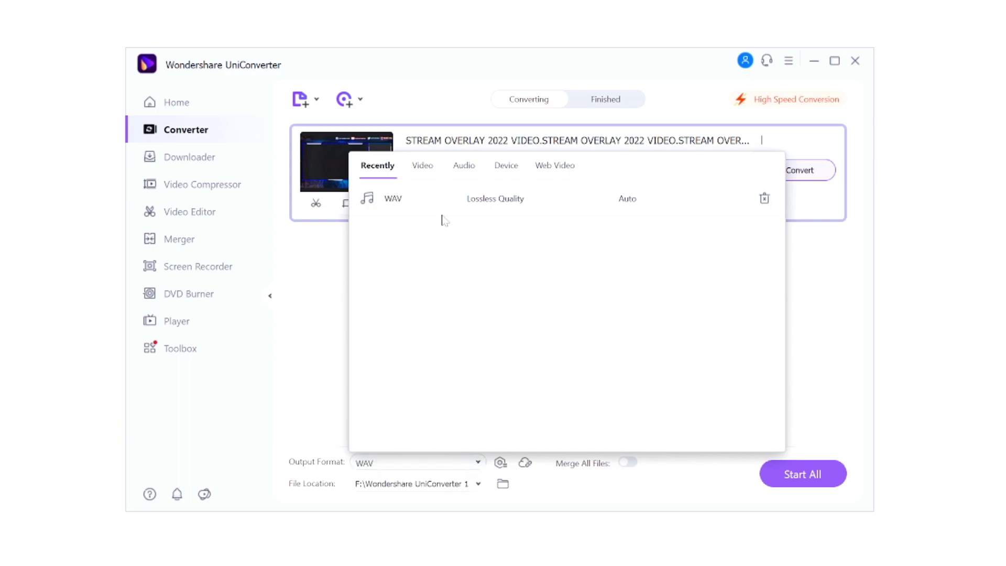
{"action": "left_click", "coordinate": [423, 166]}
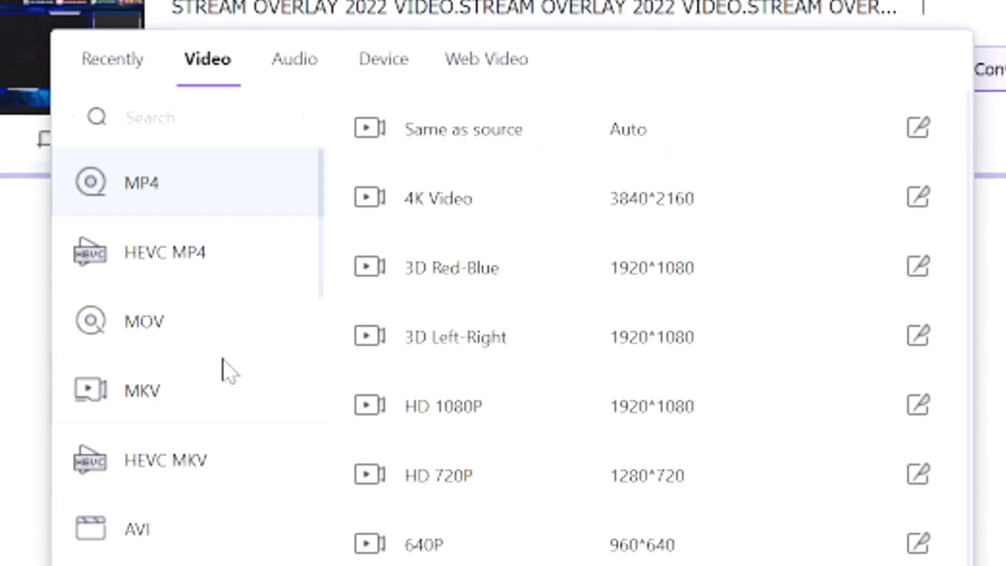
{"action": "left_click", "coordinate": [213, 339]}
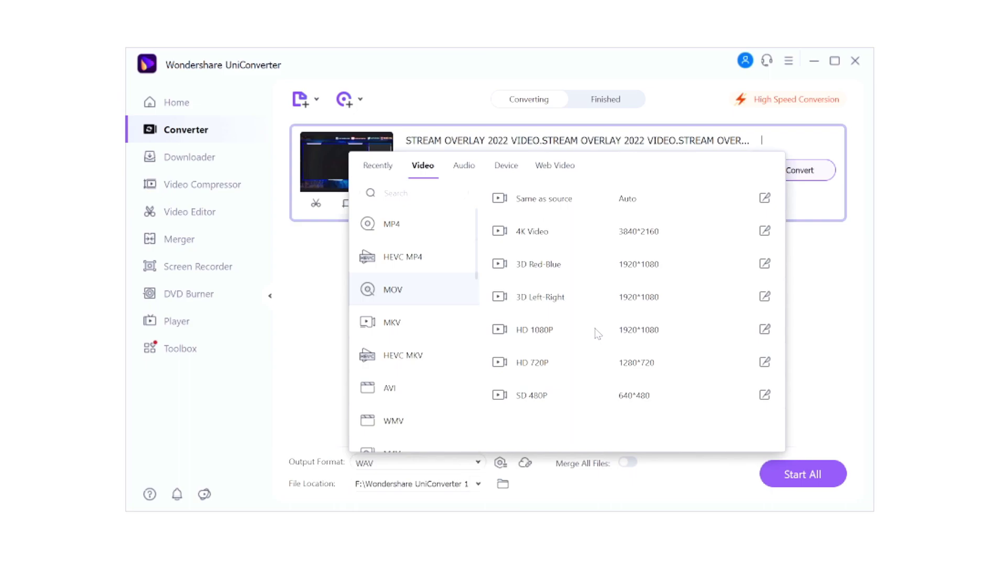
{"action": "left_click", "coordinate": [568, 333]}
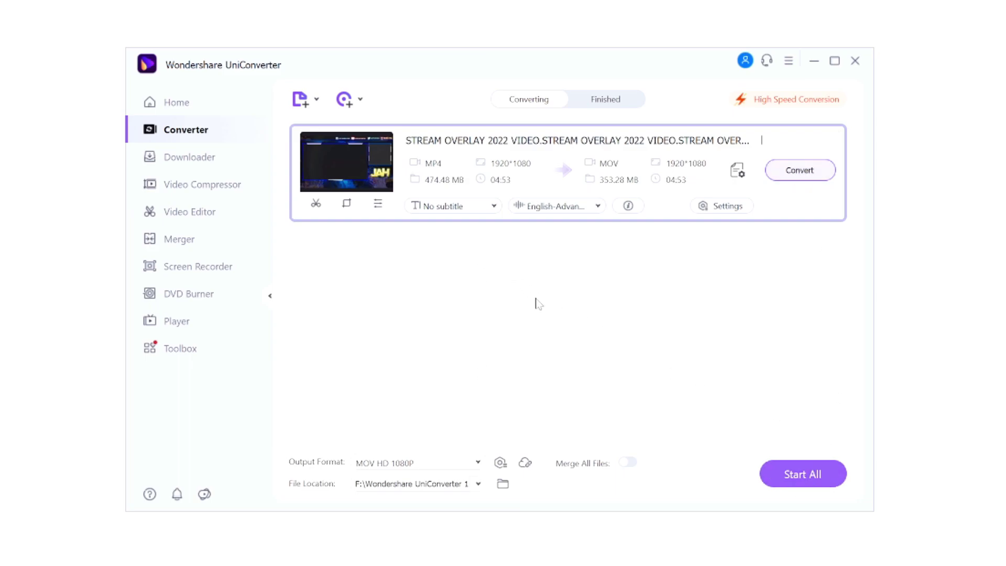
Step: Switch to the Downloader page showing how to download videos from websites
{"action": "left_click", "coordinate": [192, 157]}
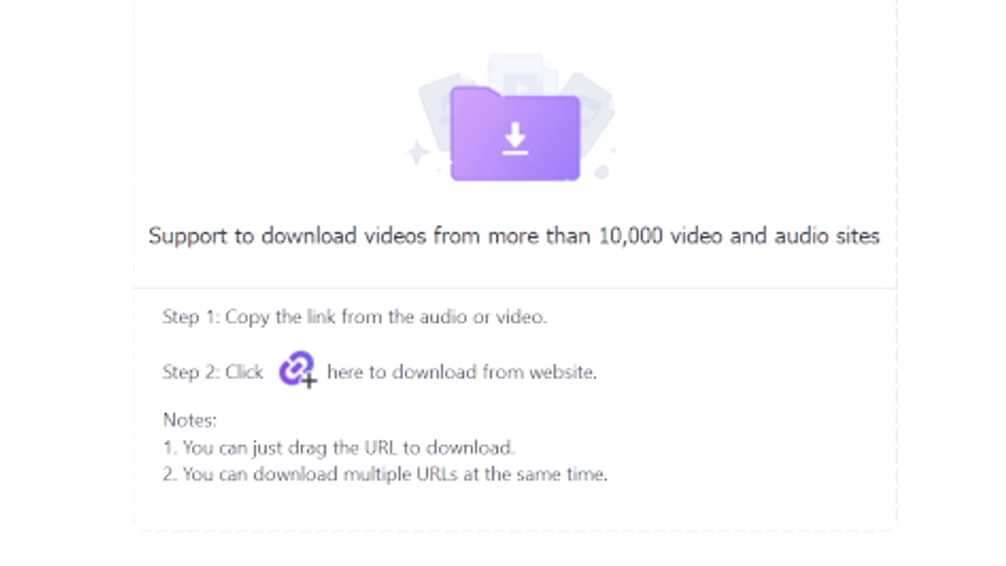
Step: Load the stream overlay MP4 into Video Compressor, estimated 166.05–332.11 MB at 70%
{"action": "left_click", "coordinate": [224, 188]}
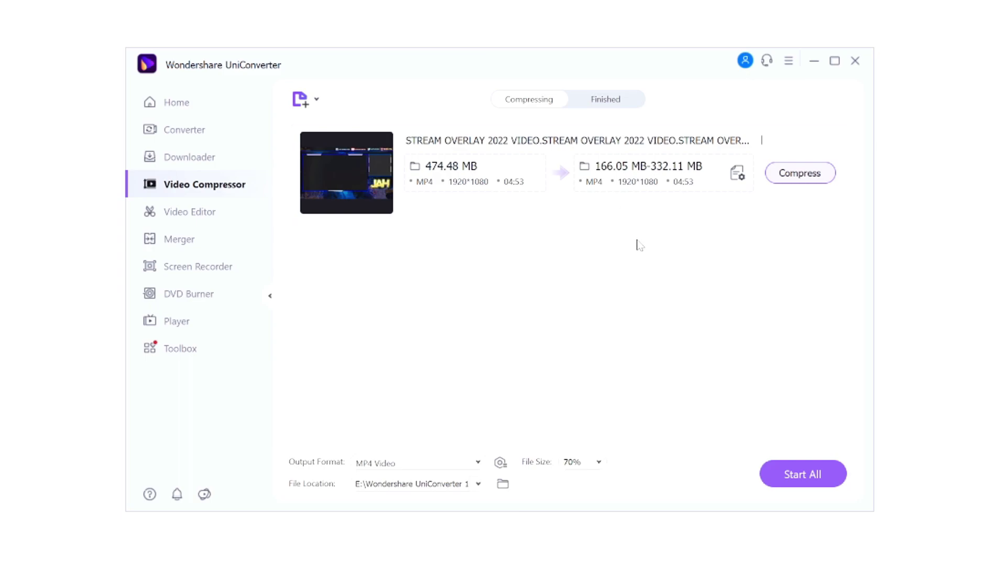
Step: Set compression to 100% best quality with VBR and Auto resolution, estimating 237.25–474.49 MB
{"action": "left_click", "coordinate": [737, 174]}
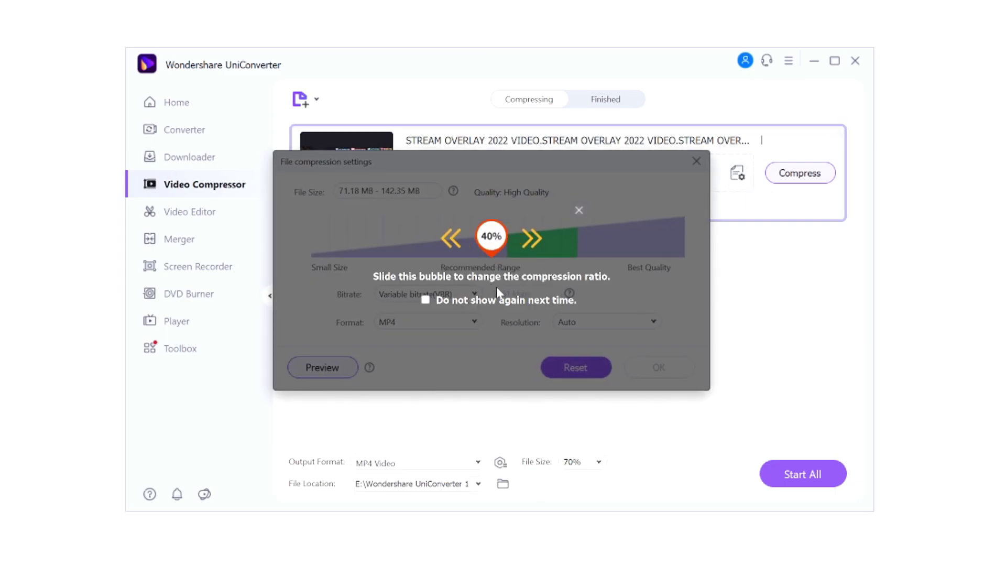
{"action": "left_click", "coordinate": [579, 211]}
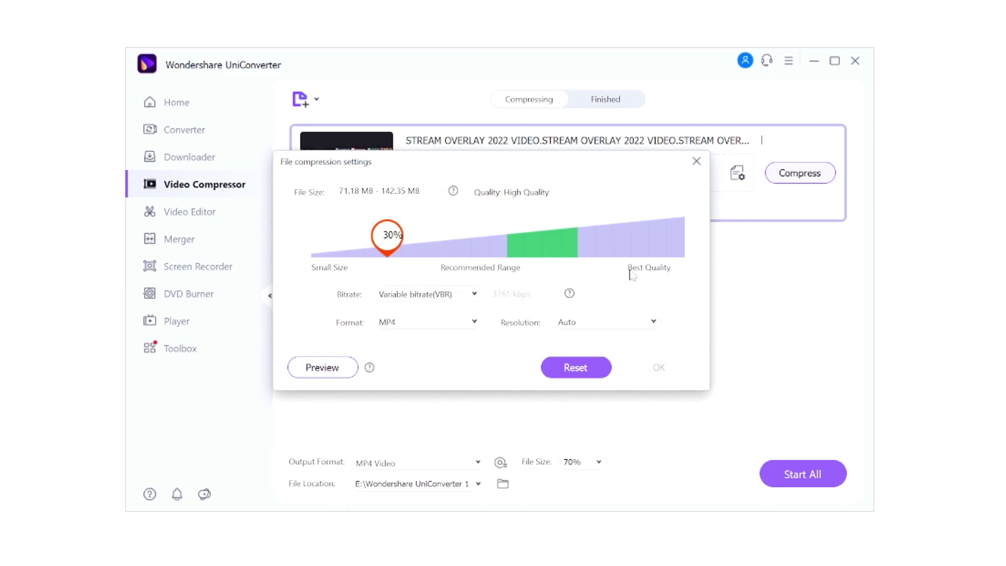
{"action": "left_click_drag", "start_coordinate": [609, 252], "coordinate": [689, 256]}
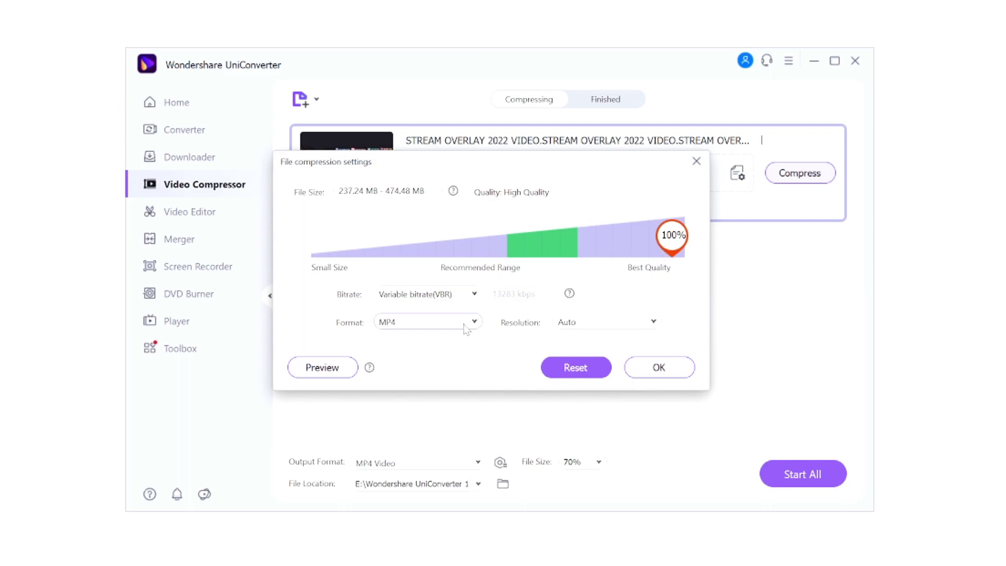
{"action": "left_click", "coordinate": [424, 295]}
{"action": "left_click", "coordinate": [417, 304]}
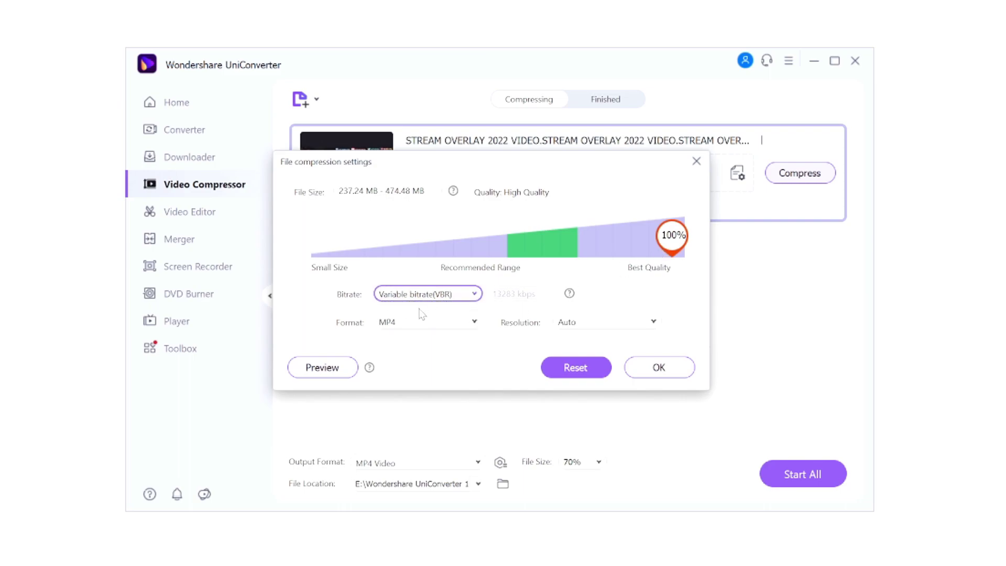
{"action": "left_click", "coordinate": [595, 325]}
{"action": "left_click", "coordinate": [566, 338]}
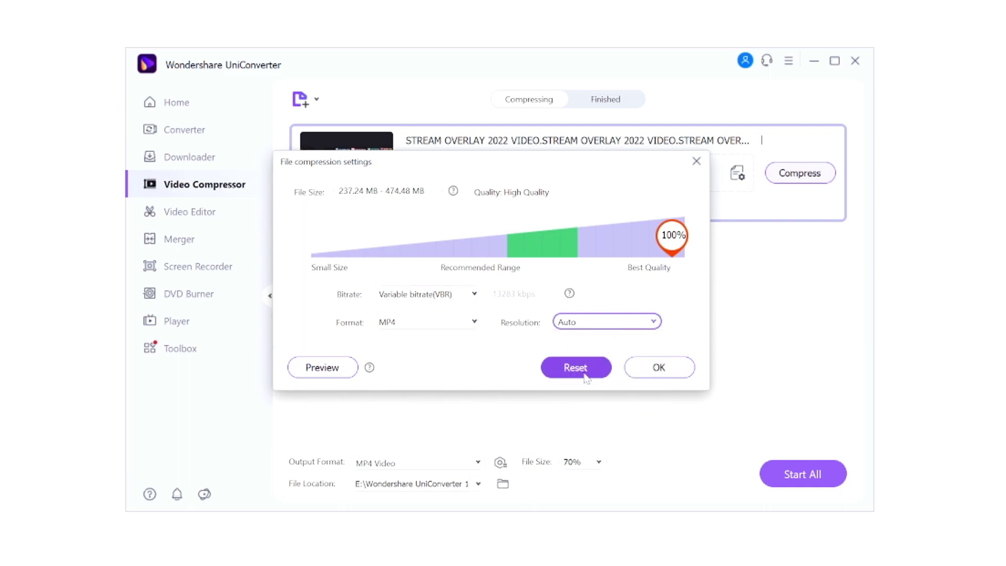
{"action": "left_click", "coordinate": [664, 368]}
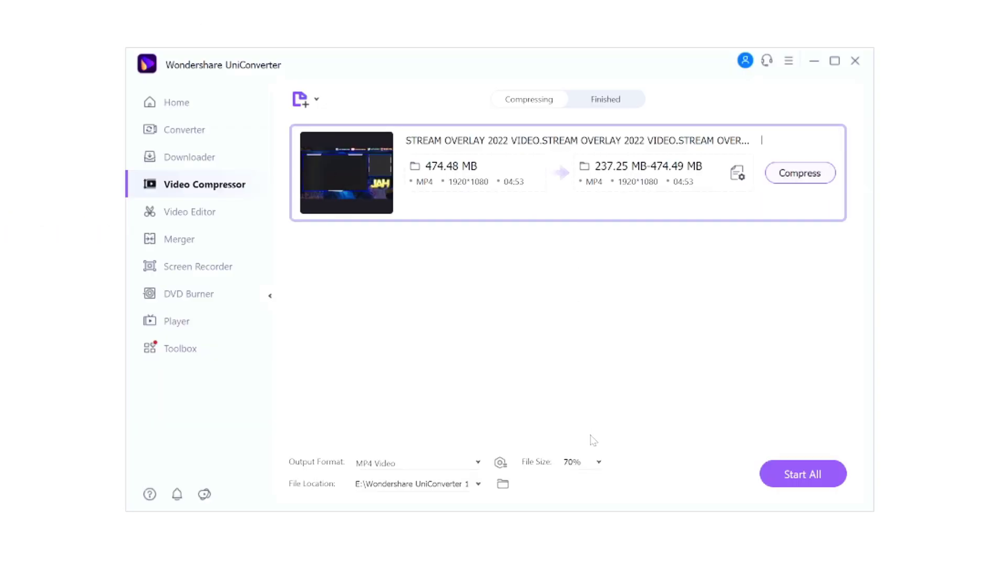
Step: Bring up the Video Editor page with its Trim, Crop, Watermark, Effect, Subtitle, Audio and Speed tools
{"action": "mouse_move", "coordinate": [821, 135]}
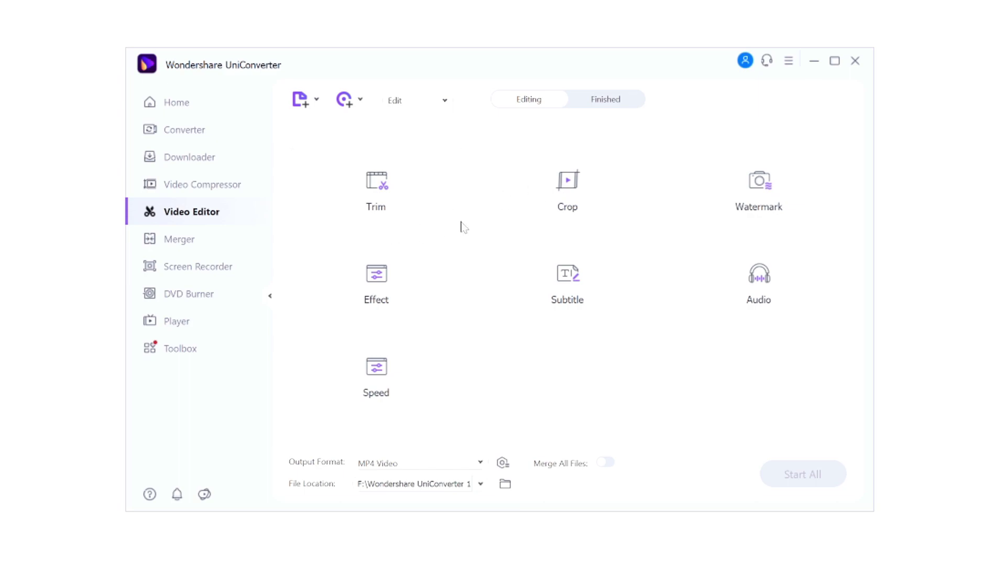
Step: In Merger, trim the clip's end to about 02:33 and save the change
{"action": "left_click", "coordinate": [202, 240]}
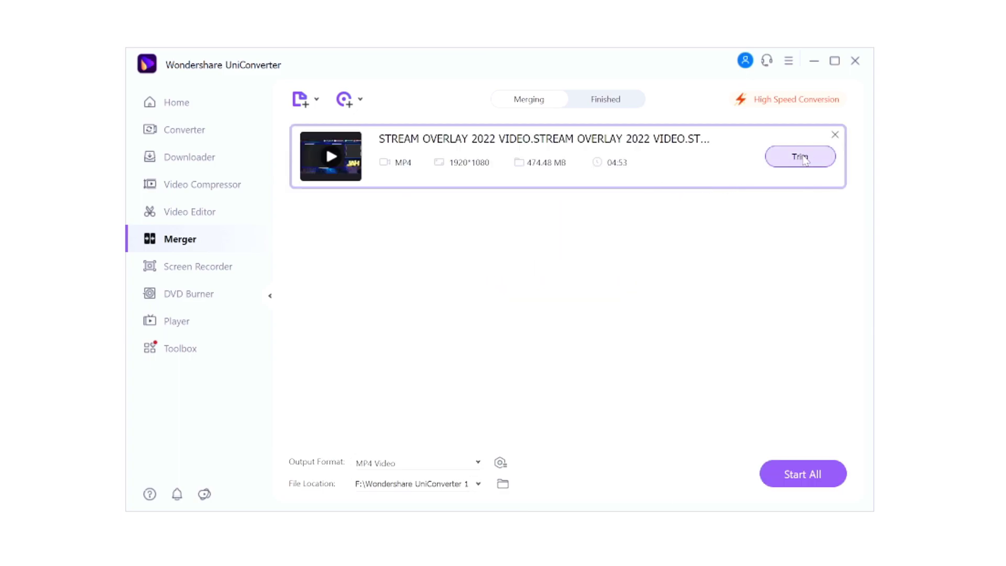
{"action": "left_click", "coordinate": [800, 157]}
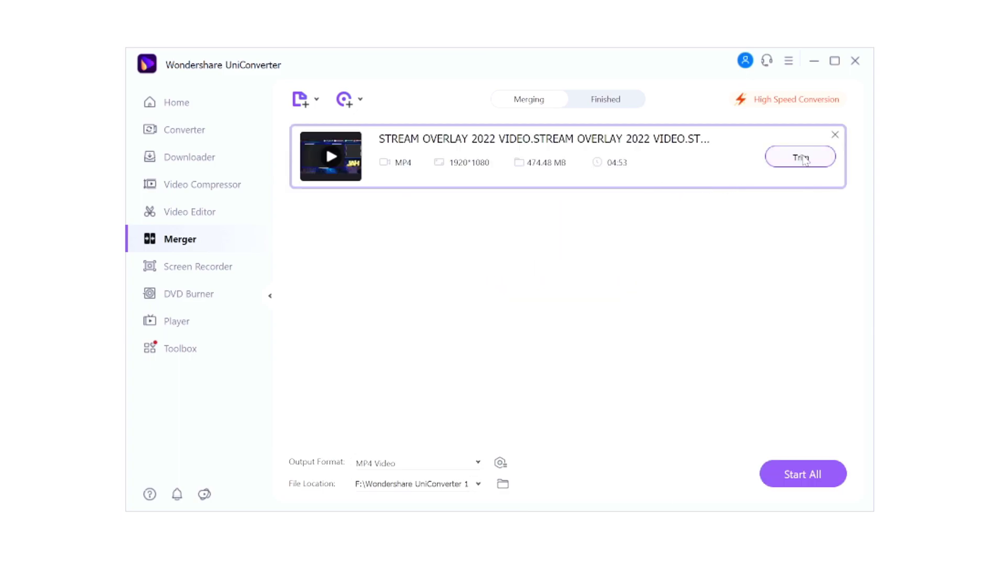
{"action": "left_click_drag", "start_coordinate": [828, 433], "coordinate": [444, 440]}
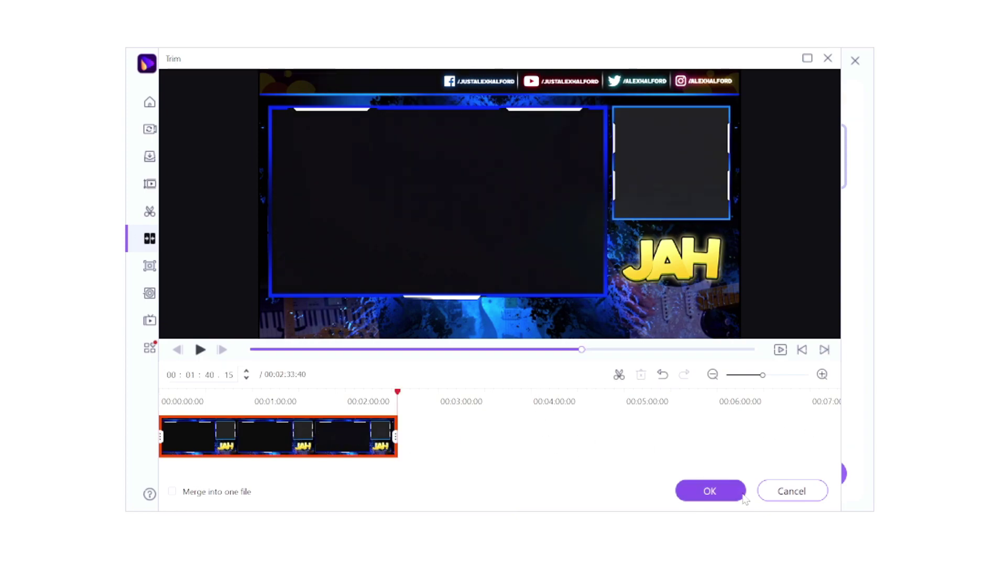
{"action": "left_click", "coordinate": [782, 499]}
{"action": "left_click", "coordinate": [509, 320]}
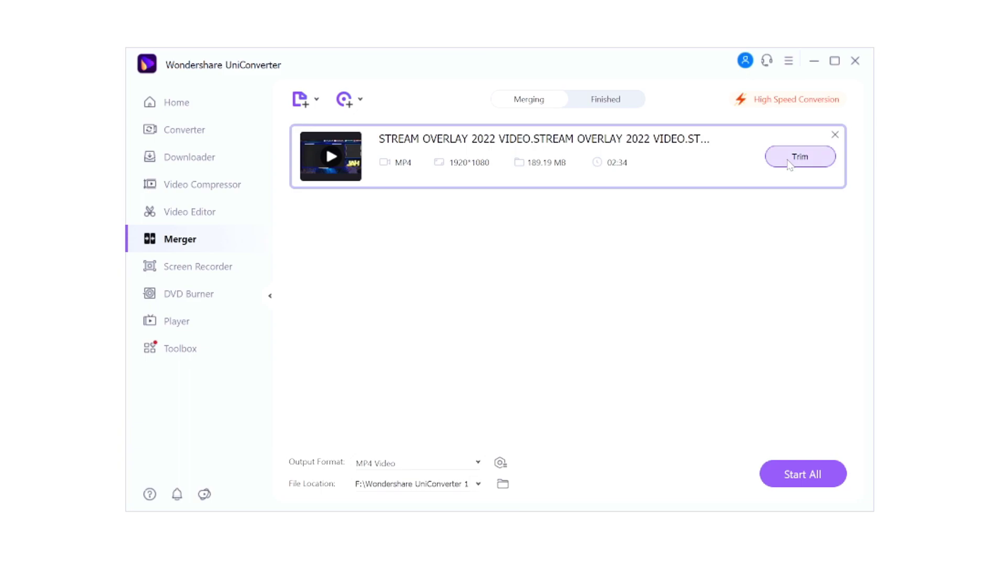
Step: Confirm the trimmed clip, remove it from the merge list, and go to Screen Recorder
{"action": "left_click", "coordinate": [800, 164]}
{"action": "left_click", "coordinate": [714, 500]}
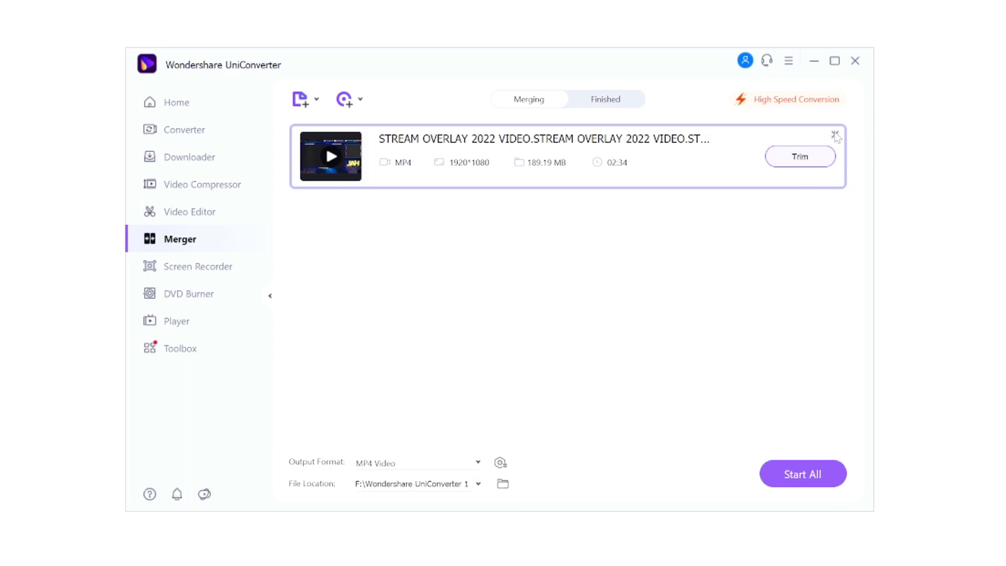
{"action": "left_click", "coordinate": [834, 137]}
{"action": "left_click", "coordinate": [212, 268]}
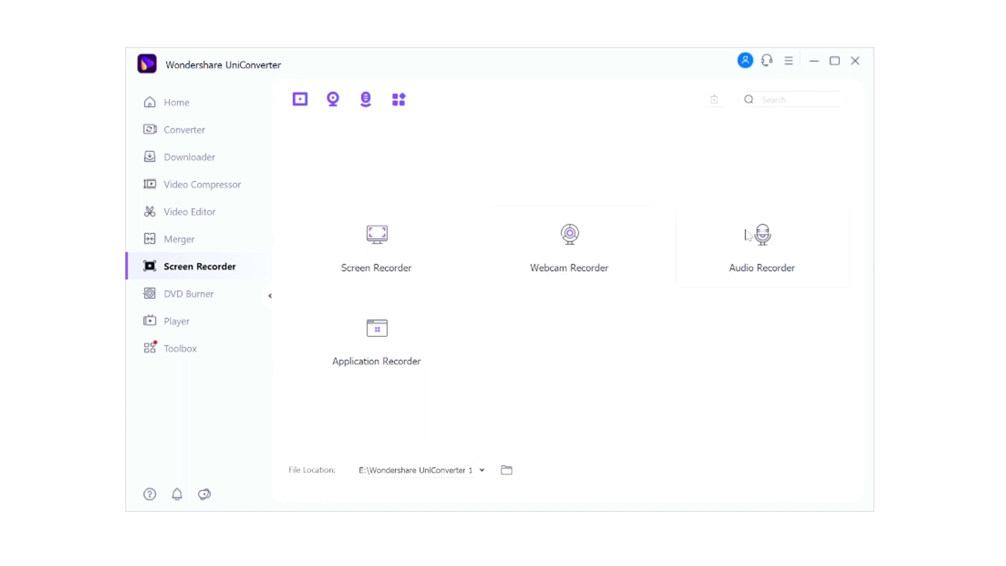
{"action": "left_click", "coordinate": [421, 334]}
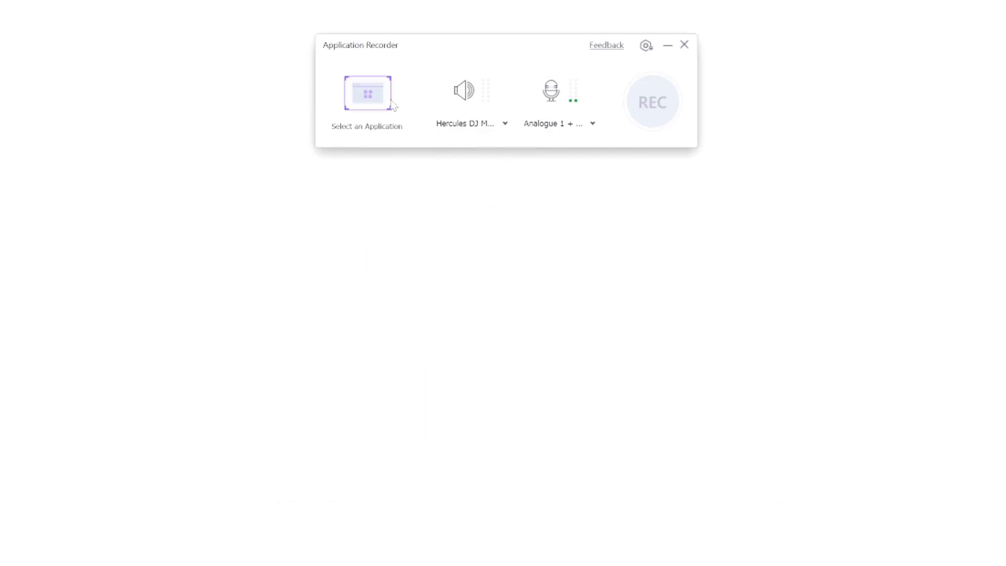
{"action": "left_click", "coordinate": [367, 99]}
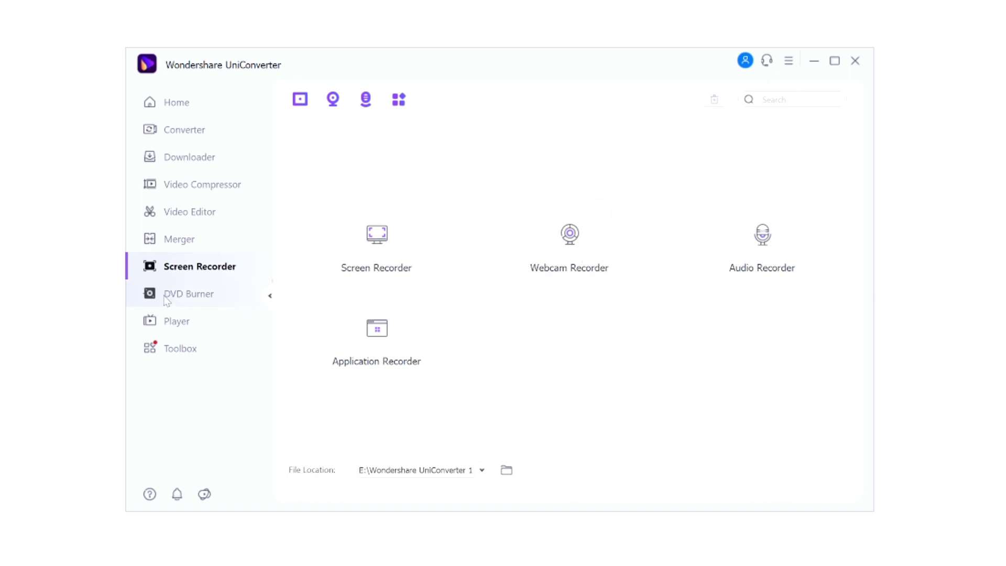
Step: Visit the DVD Burner page, then open the empty Player page
{"action": "left_click", "coordinate": [228, 304]}
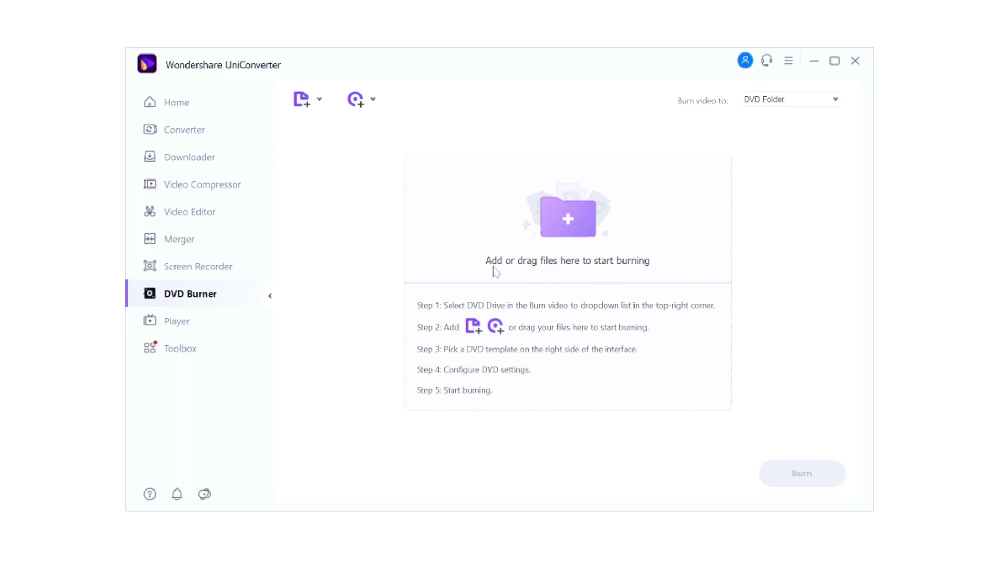
{"action": "left_click", "coordinate": [202, 321]}
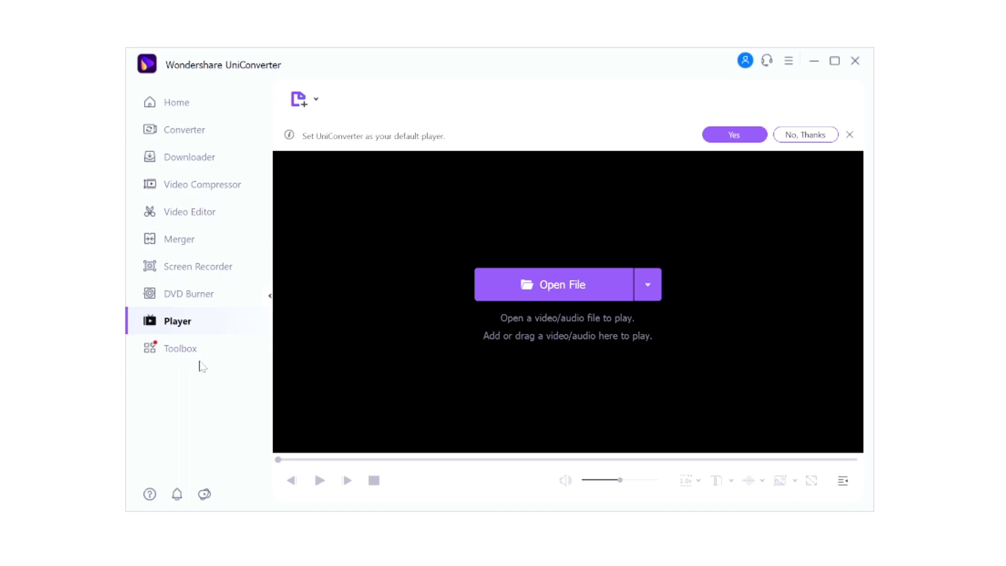
Step: Show the Toolbox page listing Auto Crop, Smart Trimmer, Image Converter and GIF Maker
{"action": "left_click", "coordinate": [181, 348]}
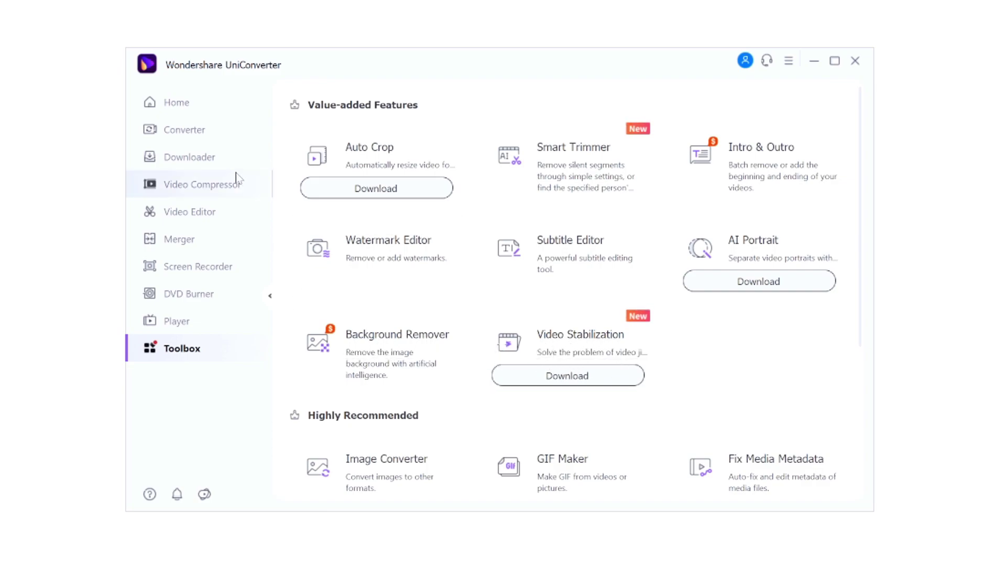
Step: Return to the Home page with the Application Recorder banner and feature cards
{"action": "left_click", "coordinate": [219, 117]}
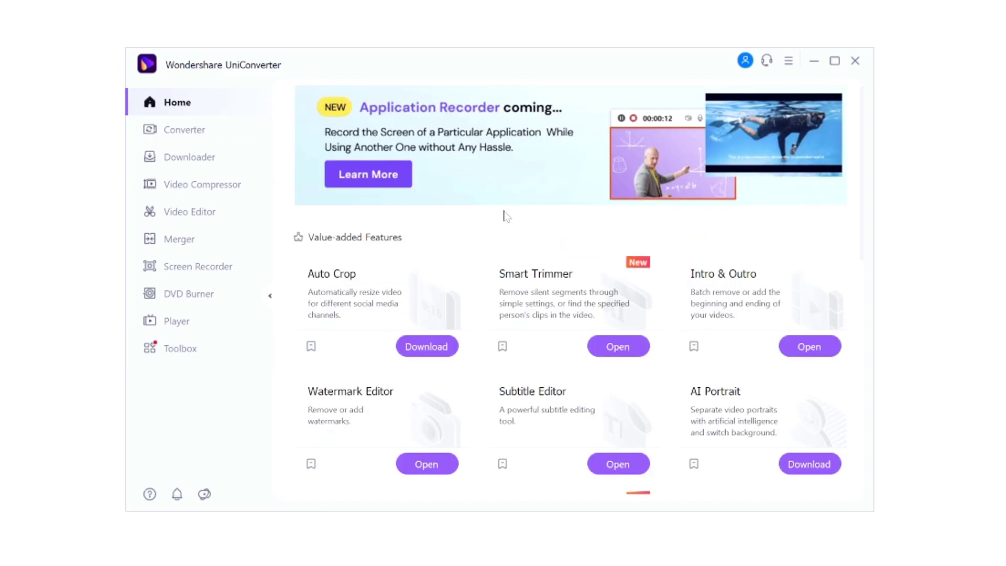